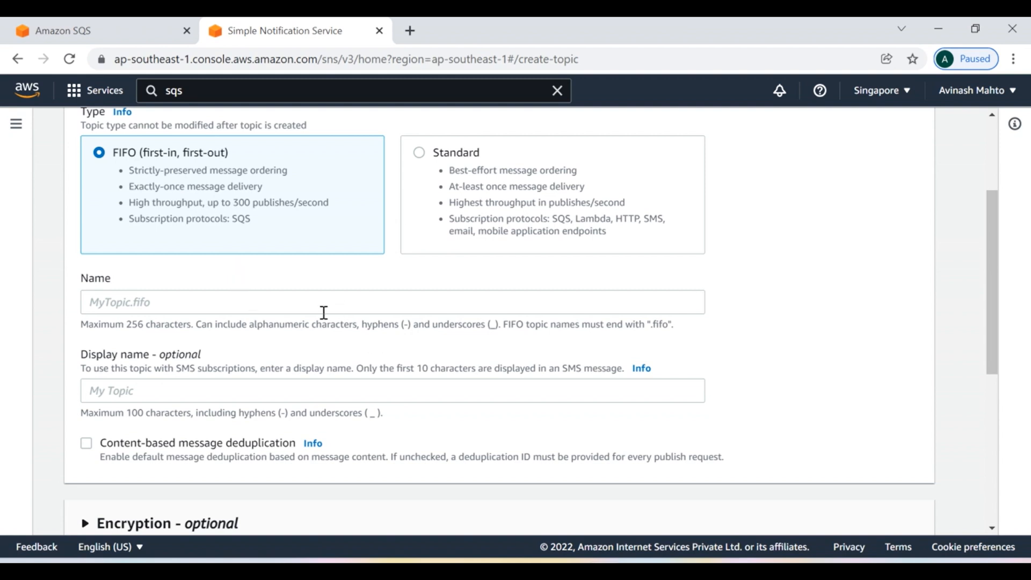
# - Set the new SNS topic's type to Standard and name it Alert-Notification
pyautogui.click(156, 300)
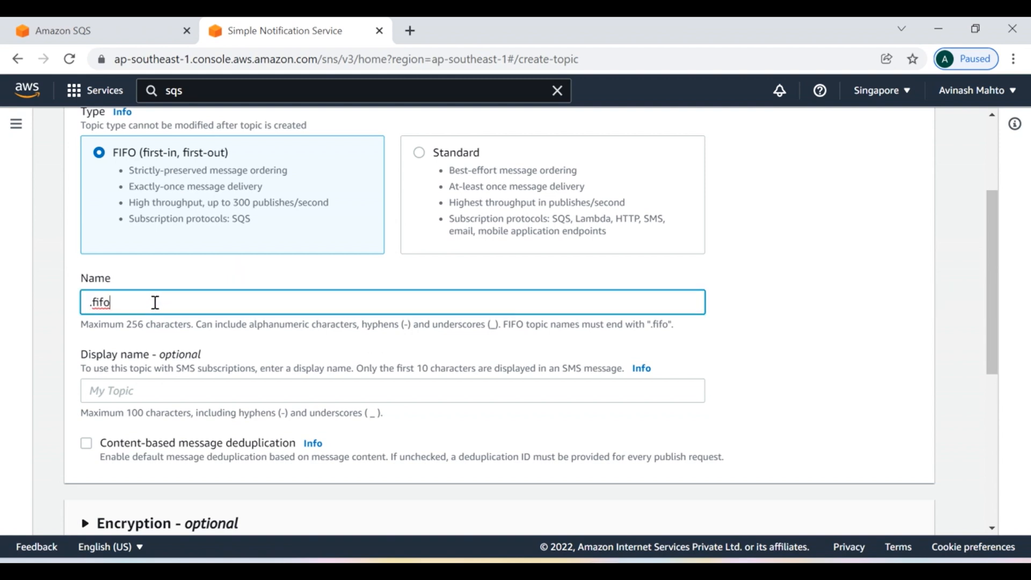
pyautogui.click(419, 153)
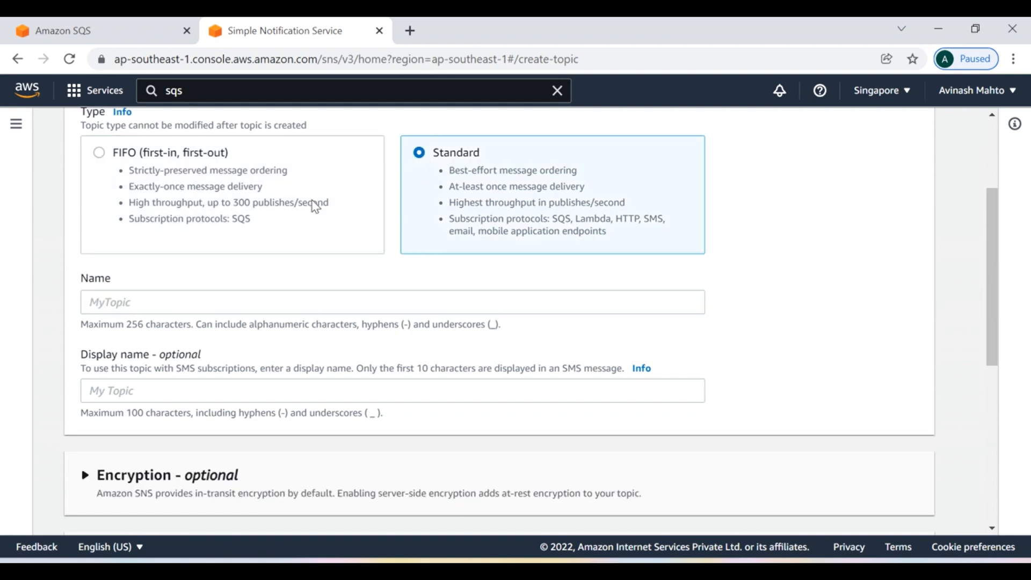
pyautogui.click(156, 307)
pyautogui.write('Alert-Notification')
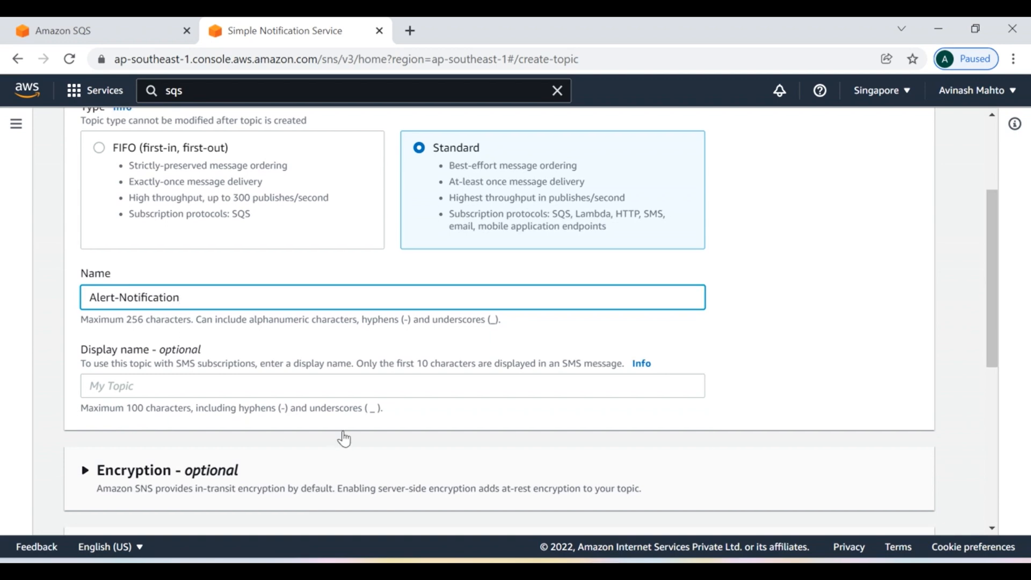
pyautogui.scroll(-7, 341, 438)
pyautogui.scroll(5, 488, 437)
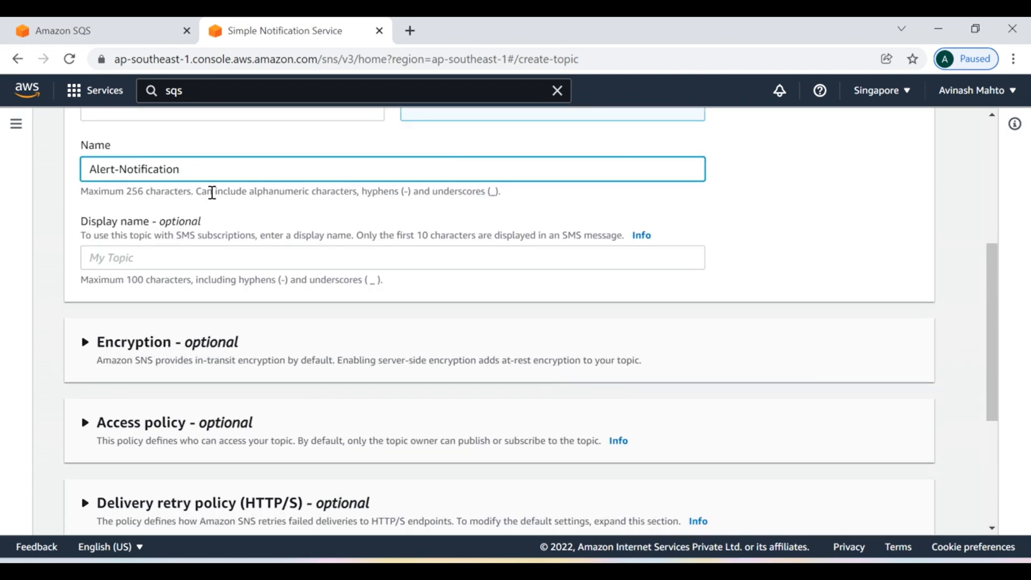
# - Reuse the topic name Alert-Notification as its display name, create the topic, and return to the topics list
pyautogui.tripleClick(211, 170)
pyautogui.hotkey('ctrl', 'c')
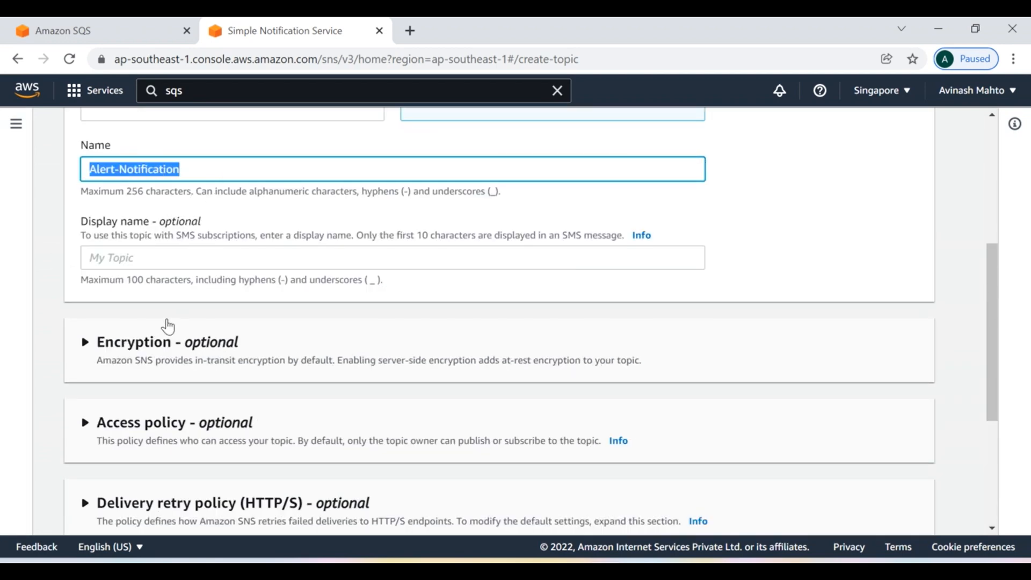
pyautogui.click(151, 258)
pyautogui.hotkey('ctrl', 'v')
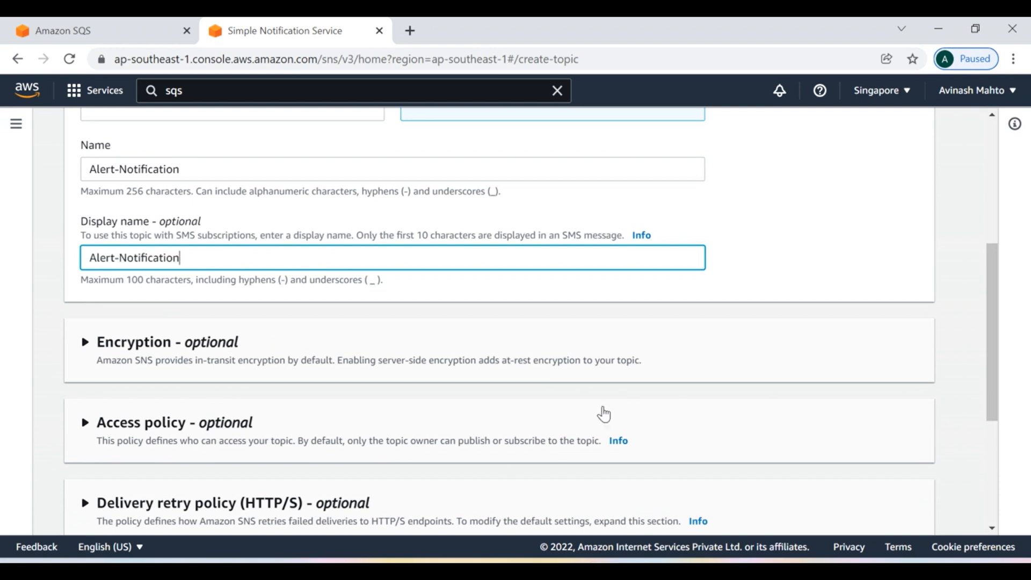
pyautogui.scroll(-5, 583, 421)
pyautogui.click(889, 514)
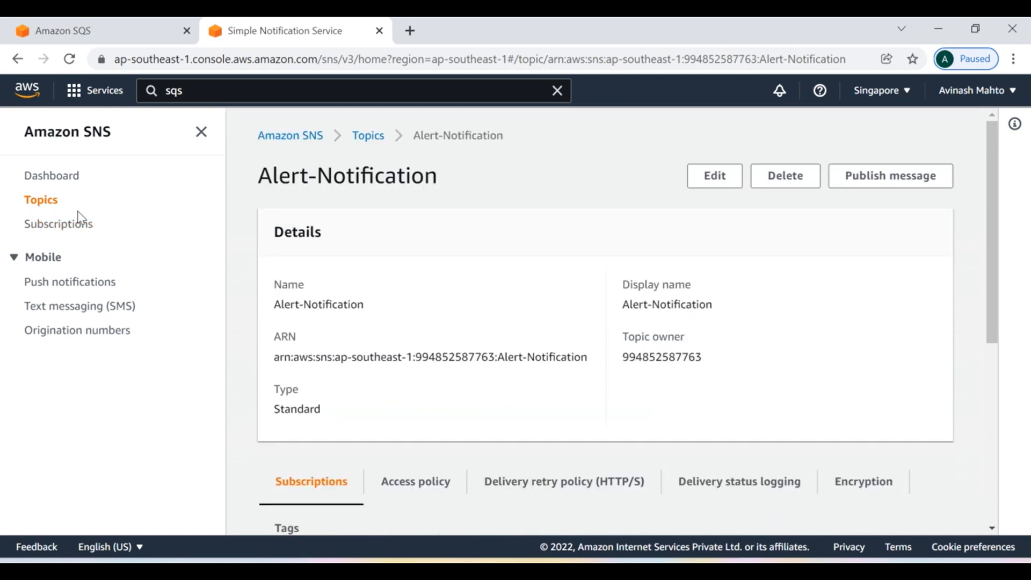
pyautogui.click(48, 205)
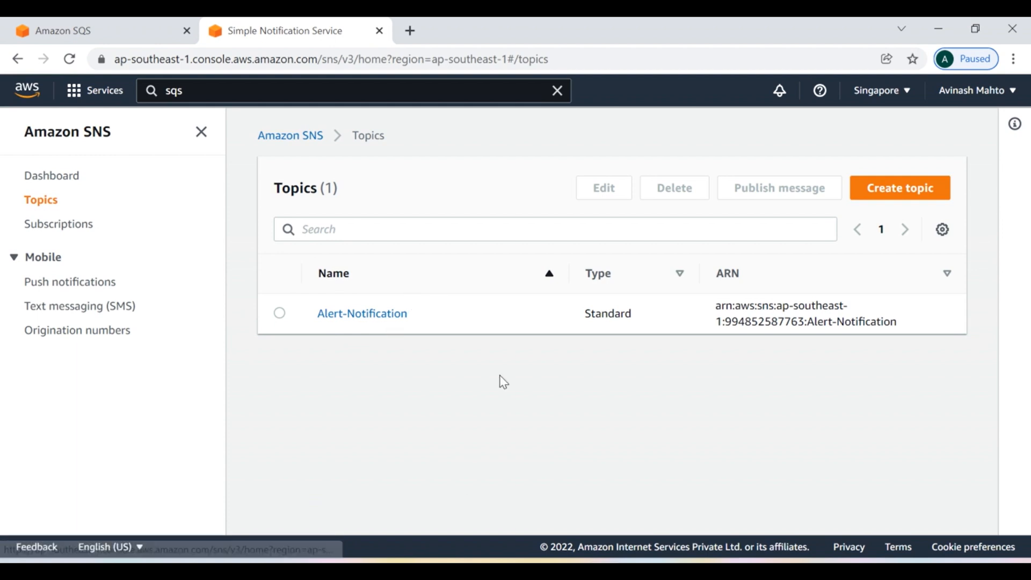
# - Switch to Amazon SQS and create a Standard queue named Notification with the default configuration
pyautogui.click(105, 30)
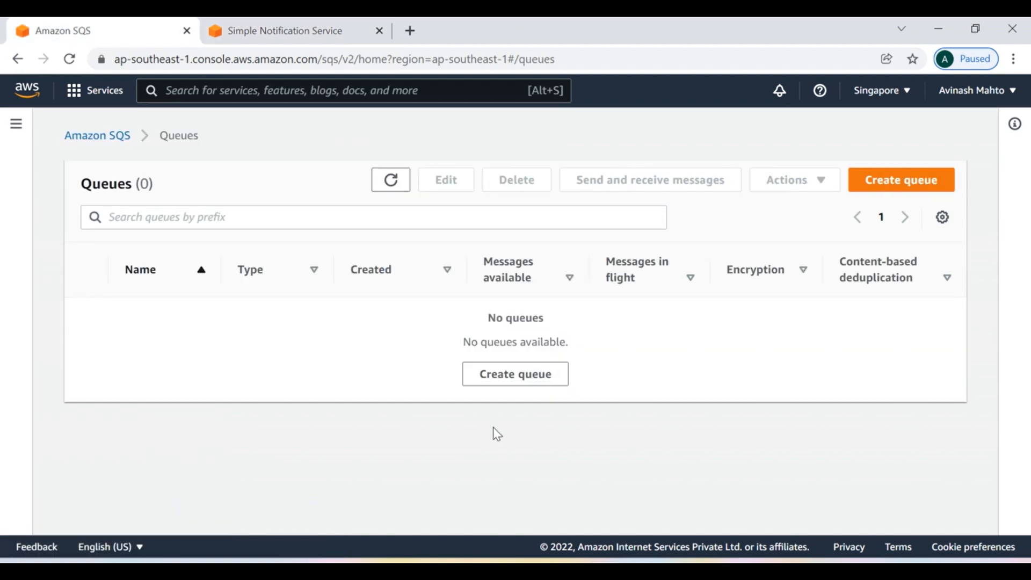
pyautogui.click(90, 140)
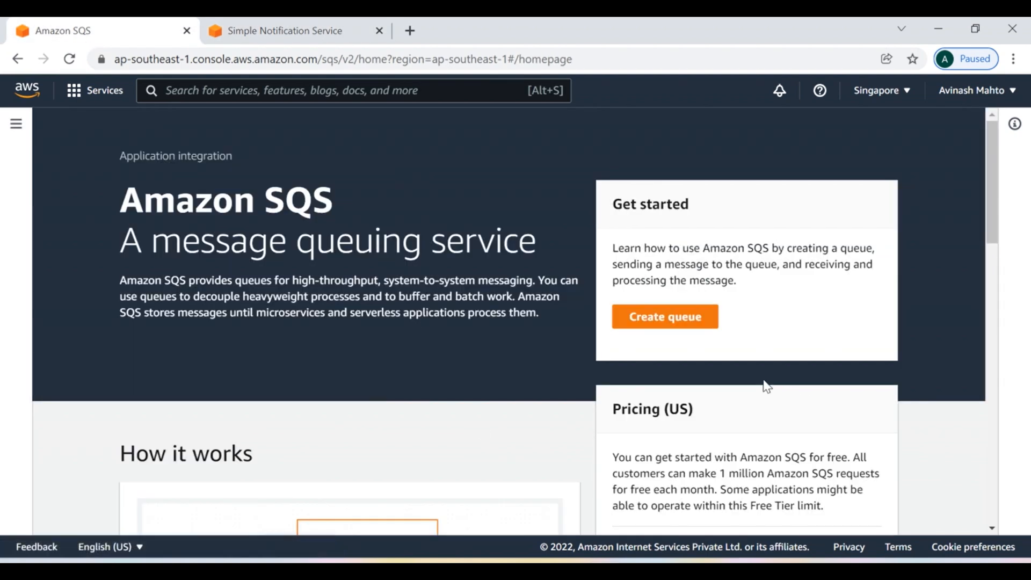
pyautogui.click(660, 323)
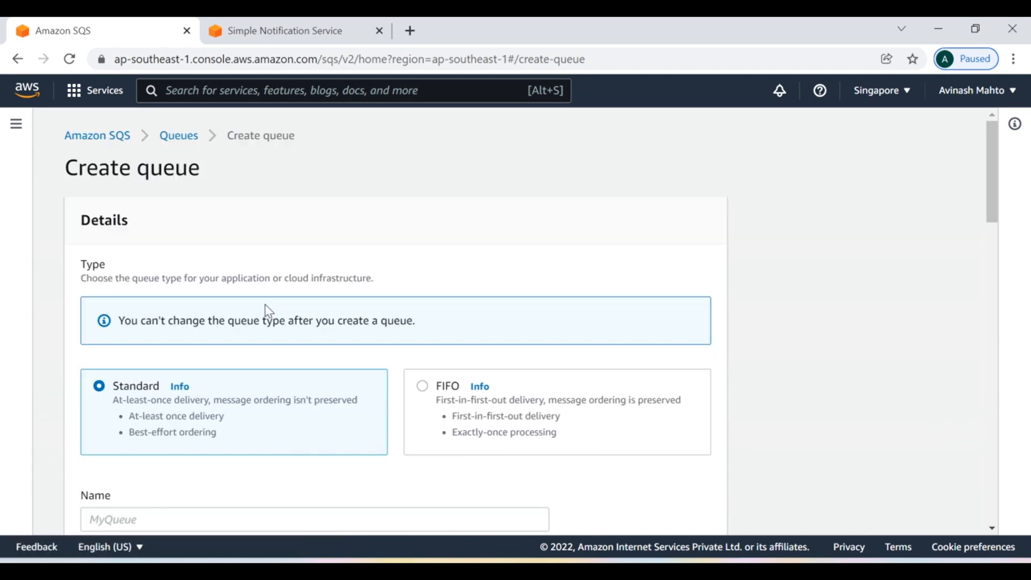
pyautogui.scroll(-4, 344, 371)
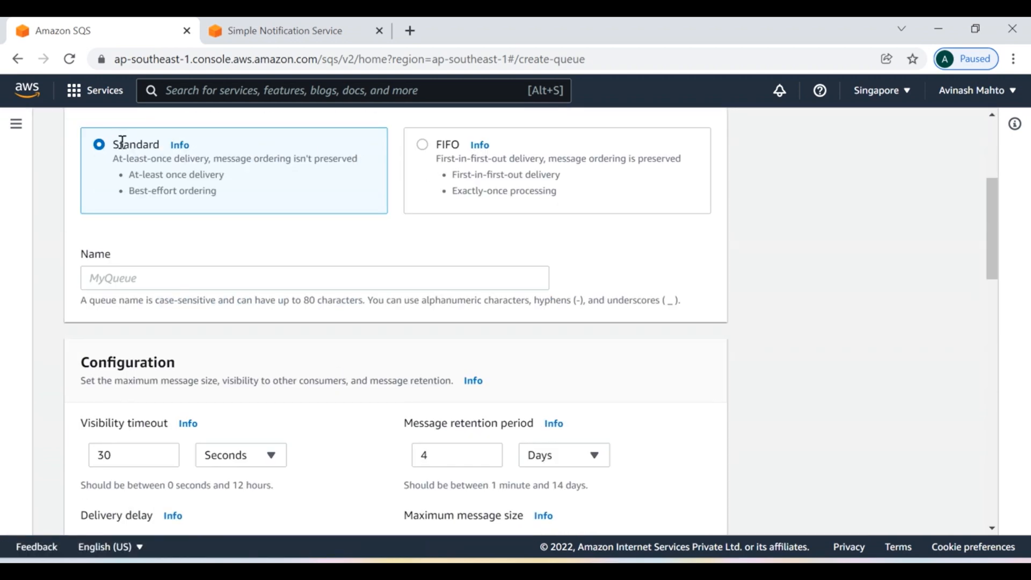
pyautogui.click(129, 278)
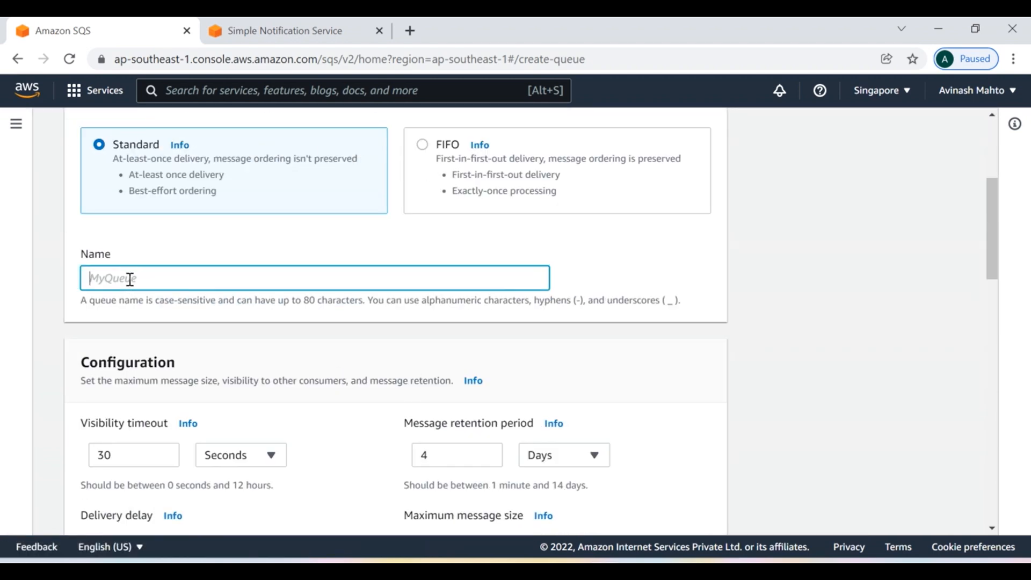
pyautogui.write('Notification')
pyautogui.scroll(-10, 439, 370)
pyautogui.scroll(-5, 480, 384)
pyautogui.scroll(-2, 207, 414)
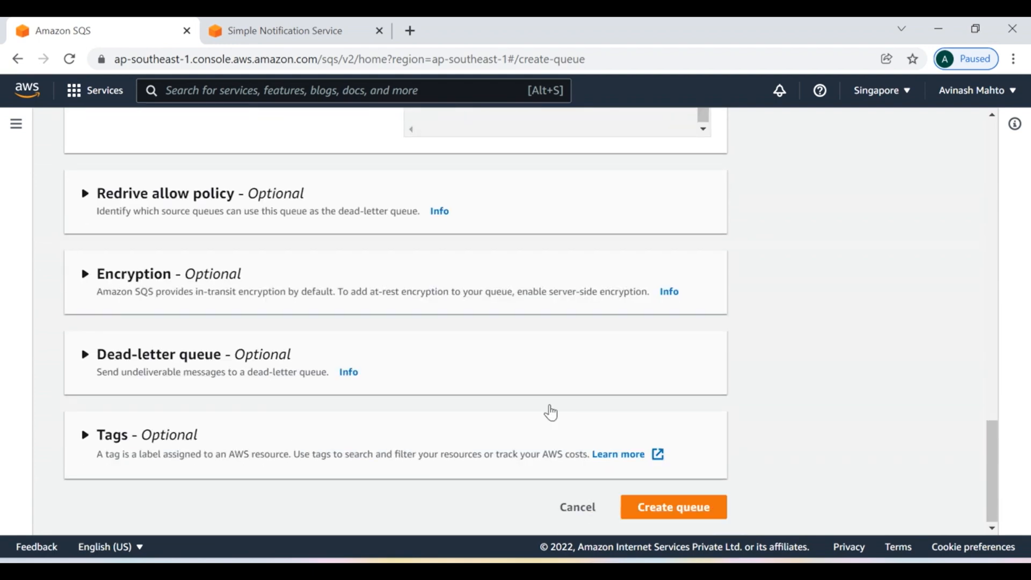
pyautogui.click(667, 515)
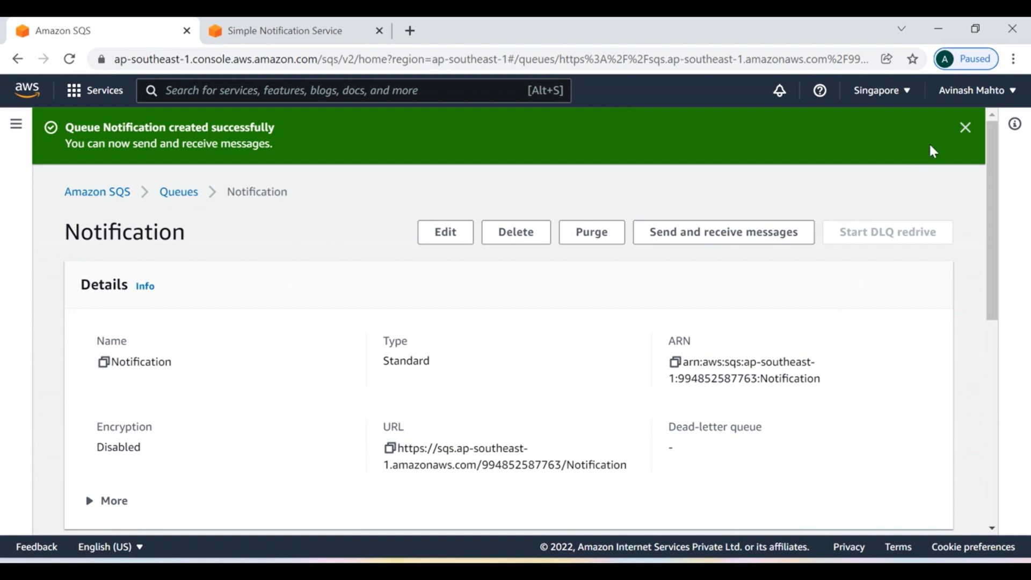
pyautogui.click(965, 129)
# - Review the Notification queue's SNS subscriptions and check the Alert-Notification topic in Amazon SNS
pyautogui.scroll(-6, 495, 386)
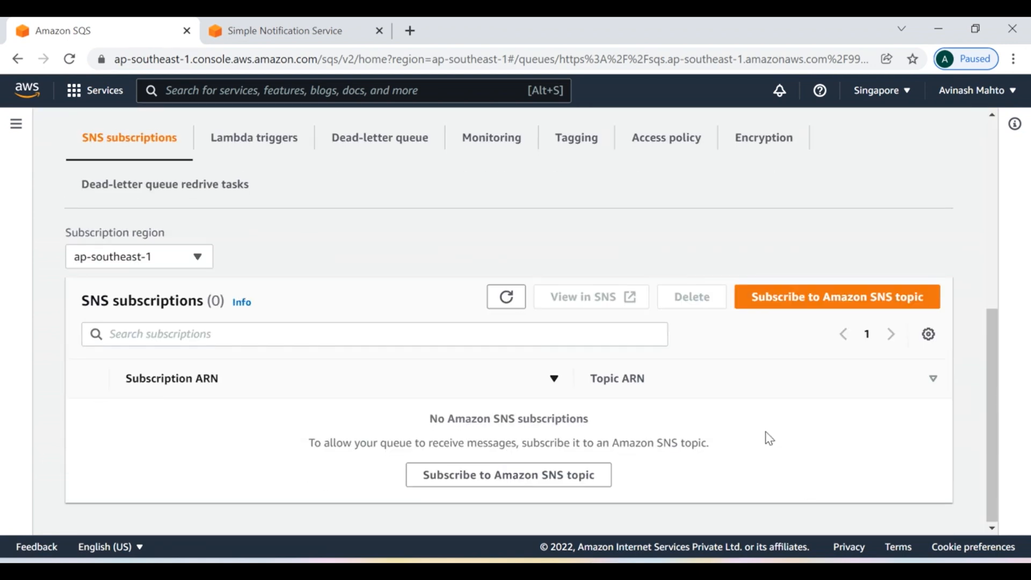
pyautogui.scroll(7, 322, 365)
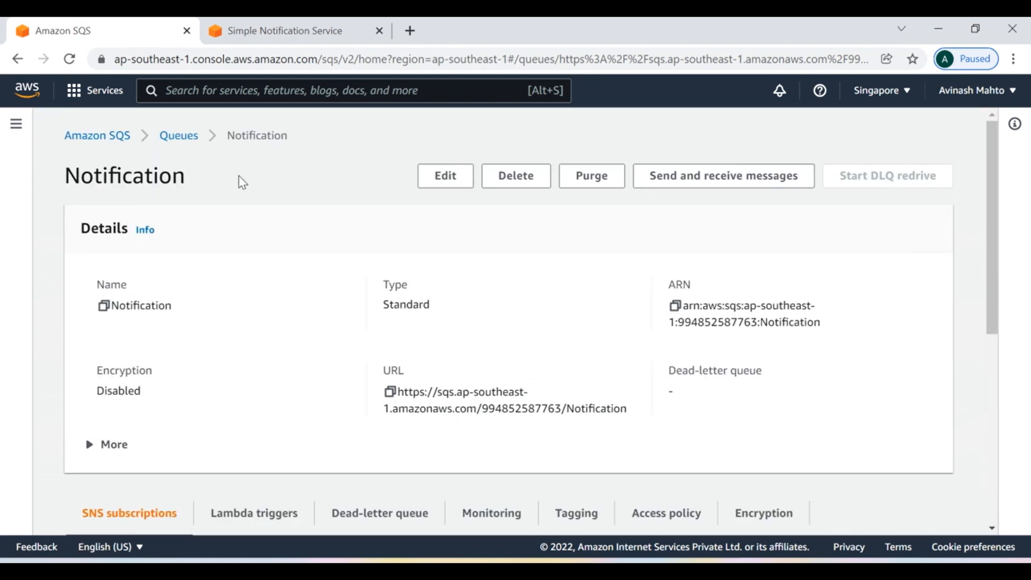
pyautogui.click(175, 135)
pyautogui.click(153, 325)
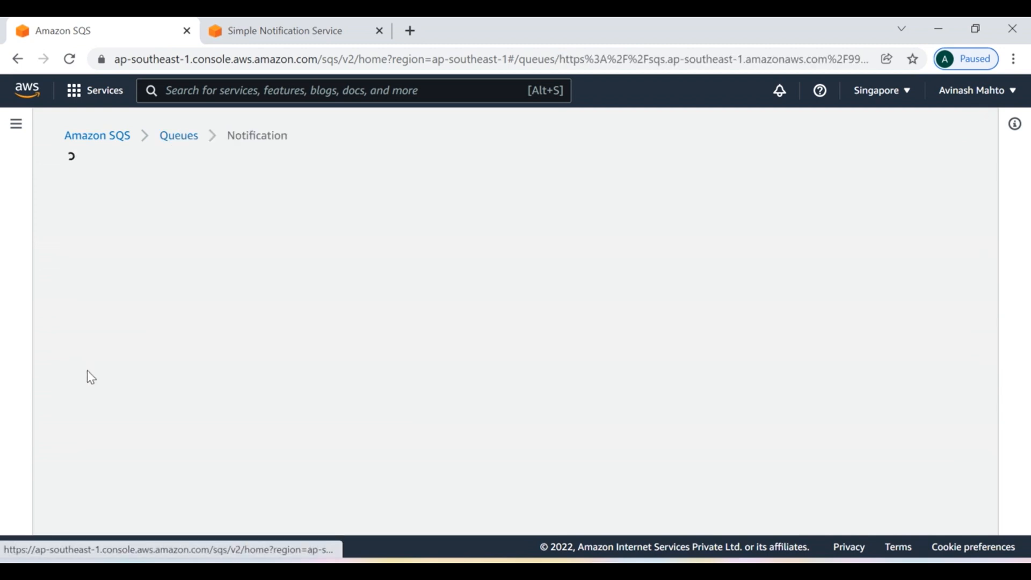
pyautogui.scroll(-6, 612, 374)
pyautogui.scroll(3, 611, 383)
pyautogui.scroll(-3, 607, 382)
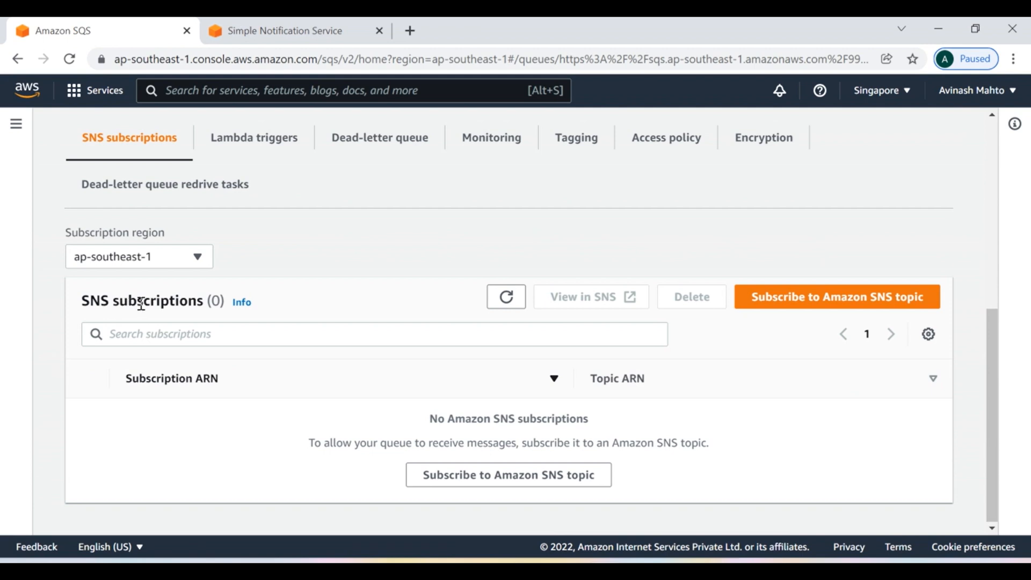
pyautogui.click(313, 29)
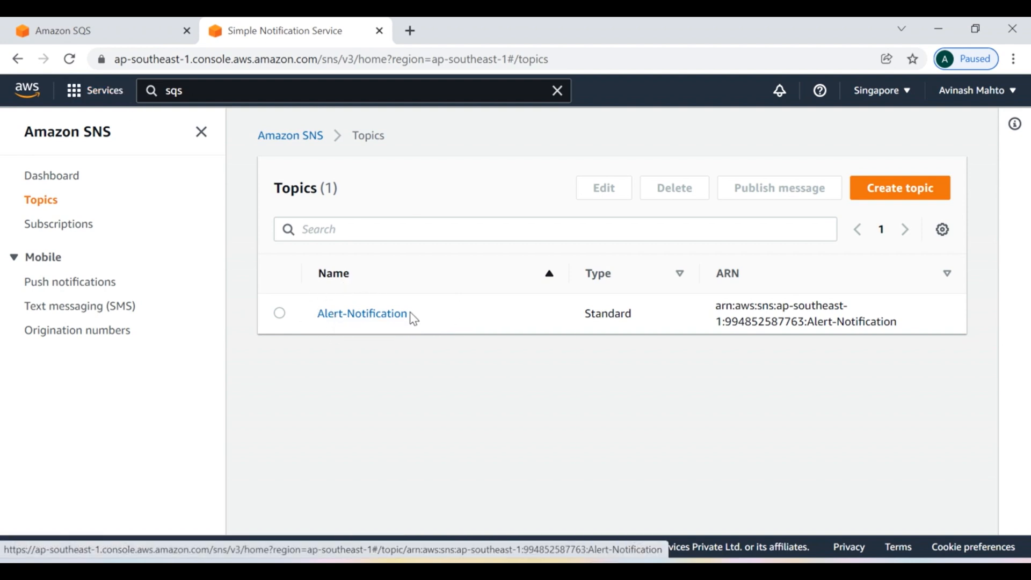
pyautogui.click(59, 33)
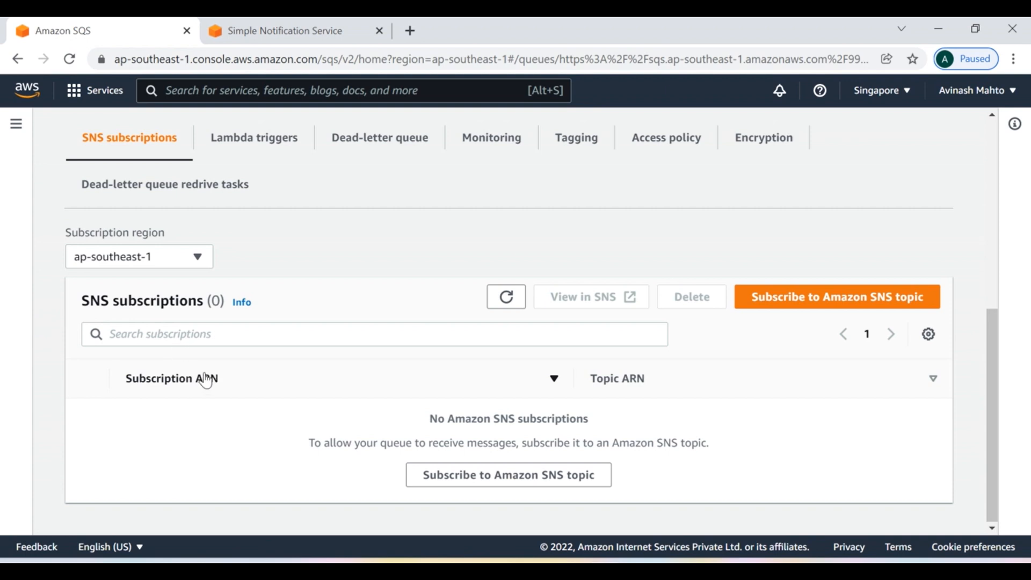
# - Subscribe the Notification queue to the existing Alert-Notification SNS topic in ap-southeast-1 and save it
pyautogui.click(783, 299)
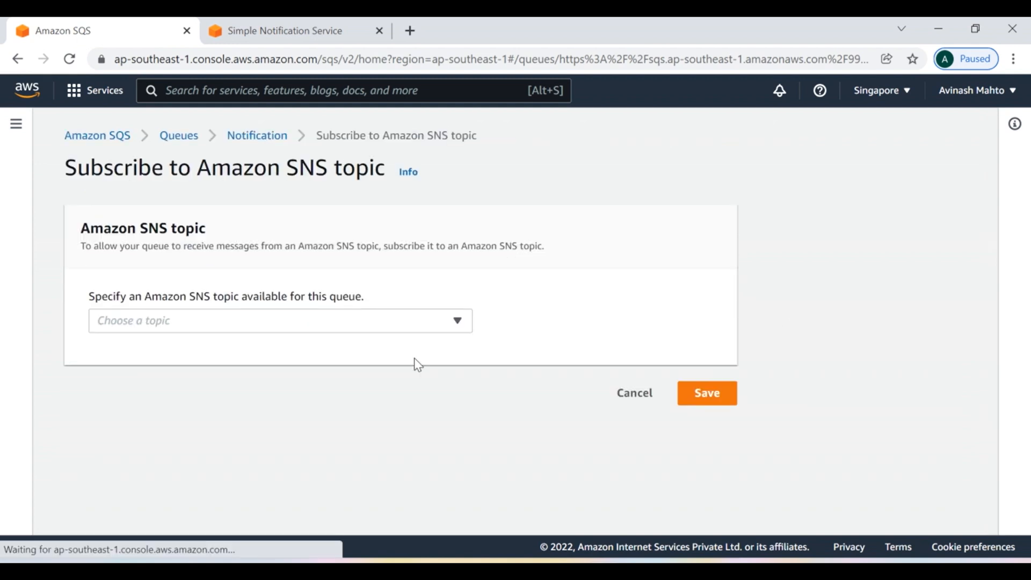
pyautogui.click(369, 320)
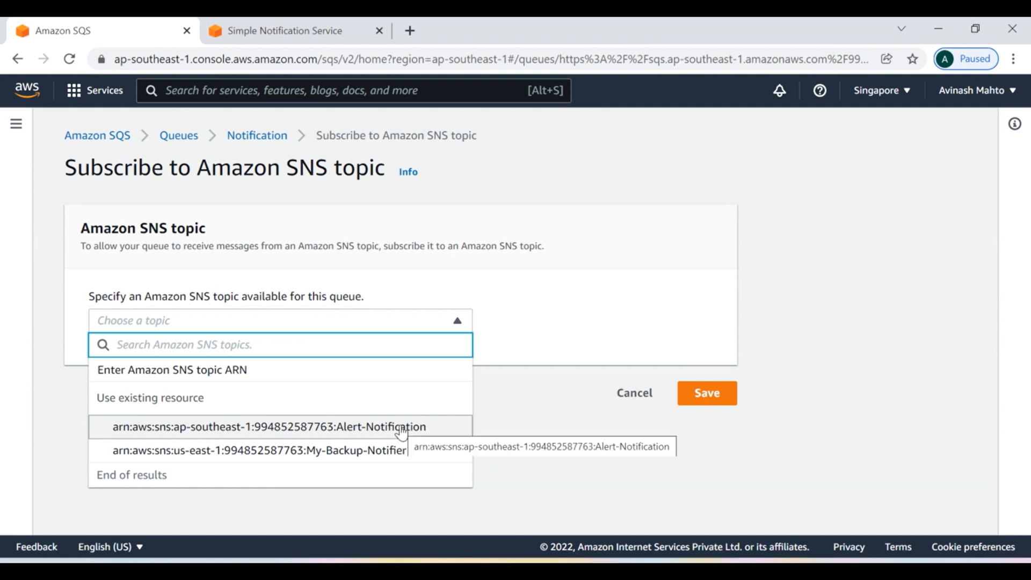
pyautogui.click(402, 428)
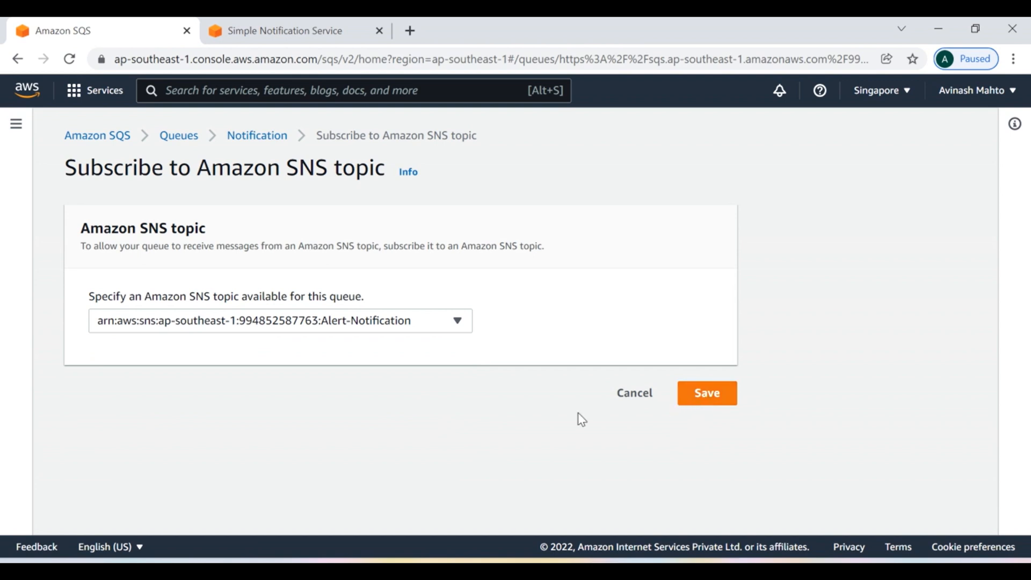
pyautogui.click(679, 404)
pyautogui.scroll(-5, 747, 432)
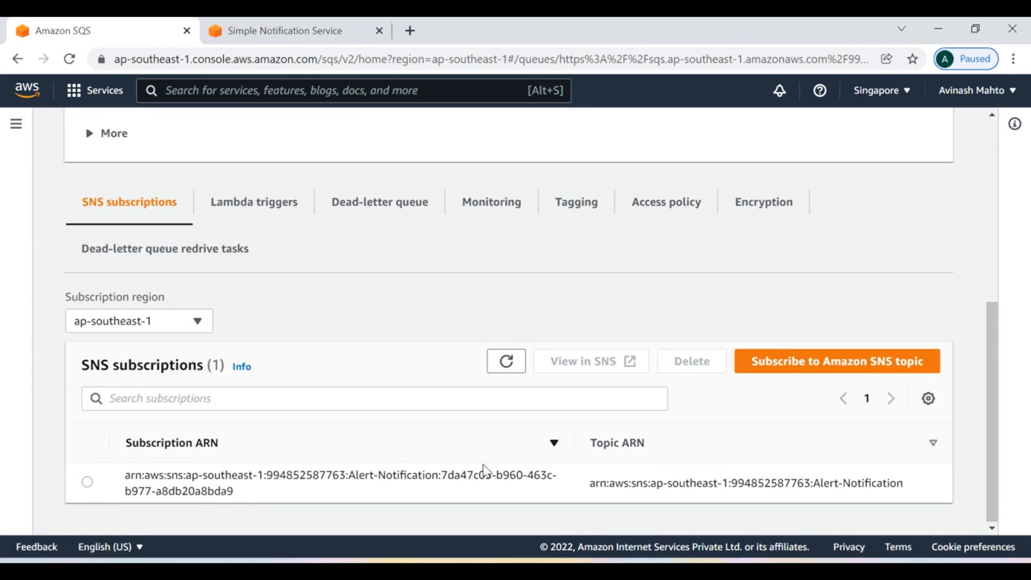
# - In Amazon SNS, start a message to the Alert-Notification topic with the subject Backup-Failure
pyautogui.click(274, 30)
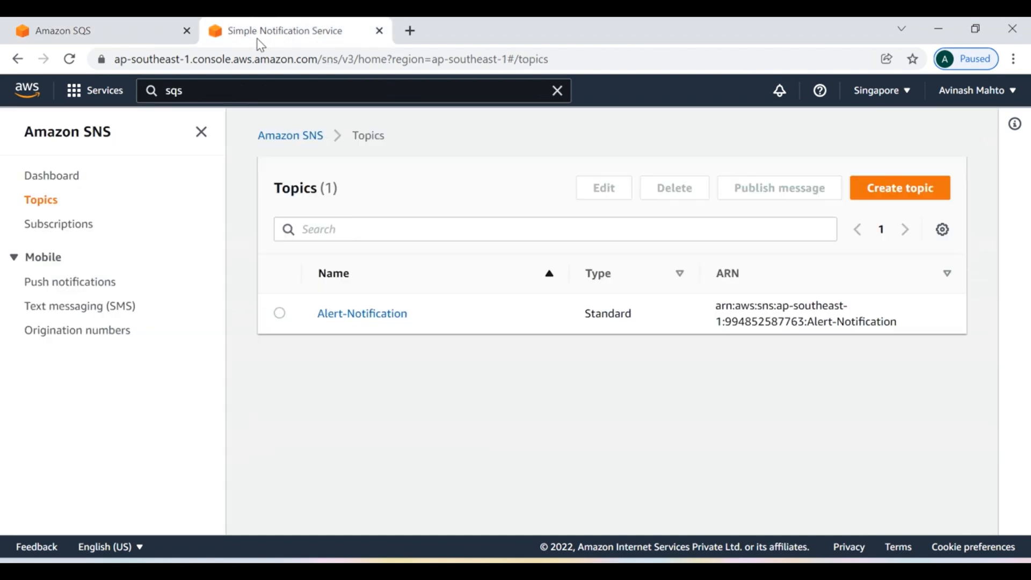
pyautogui.click(376, 315)
pyautogui.click(892, 176)
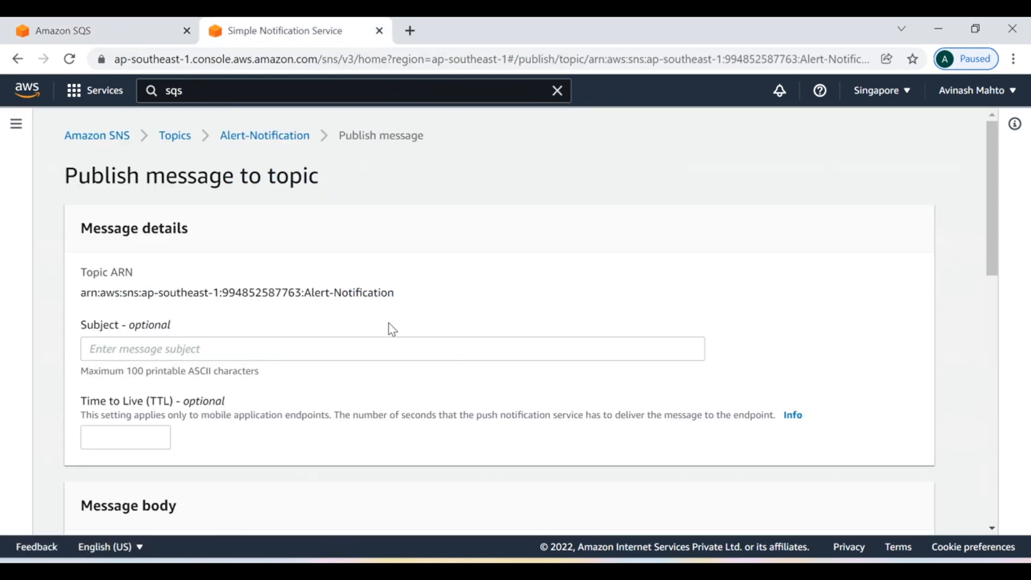
pyautogui.click(164, 346)
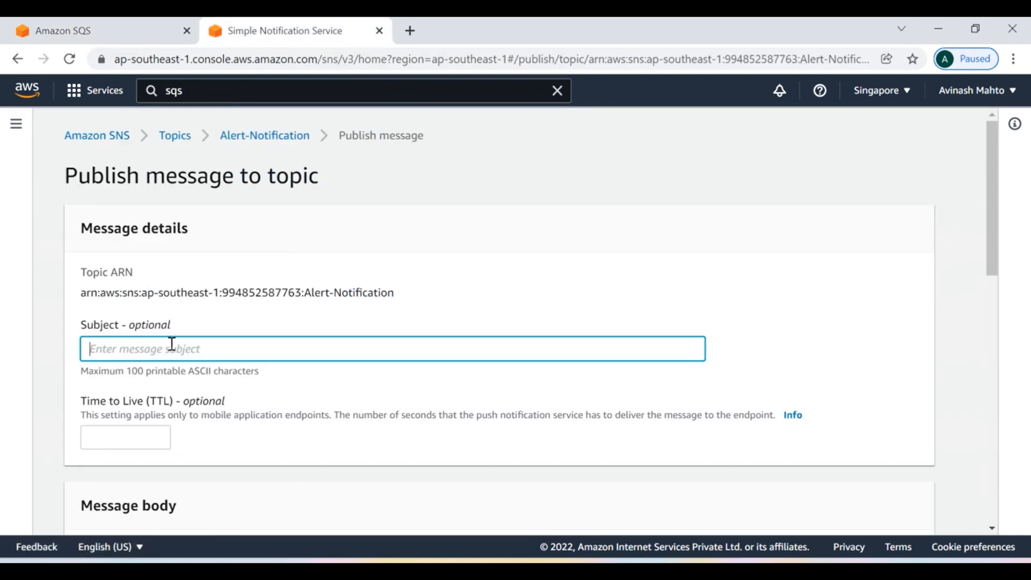
pyautogui.write('Backup-Failure')
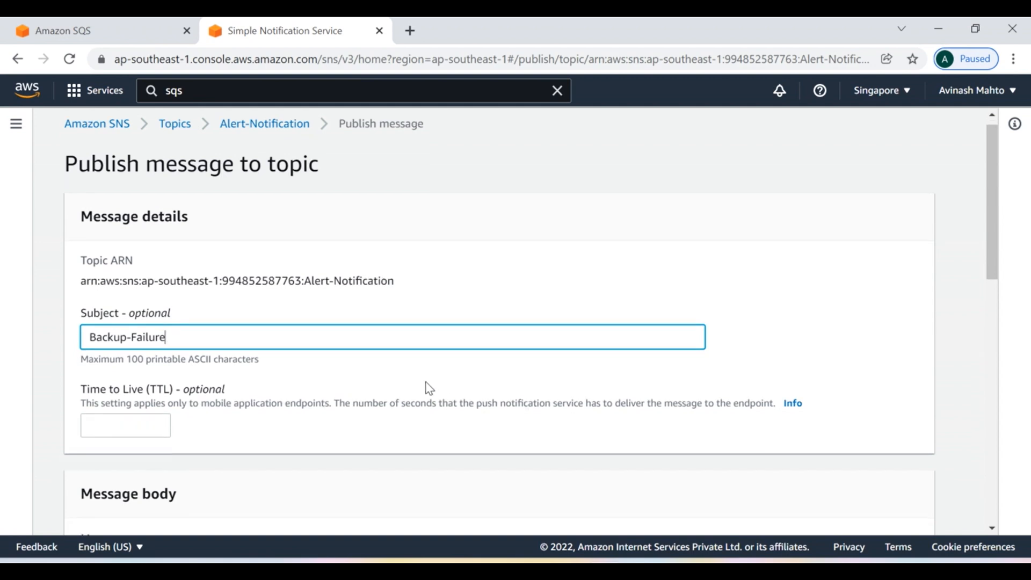
# - Enter the message body "Hi, There is a backup failure at 7:30 AM" and publish it to the topic
pyautogui.scroll(-7, 429, 391)
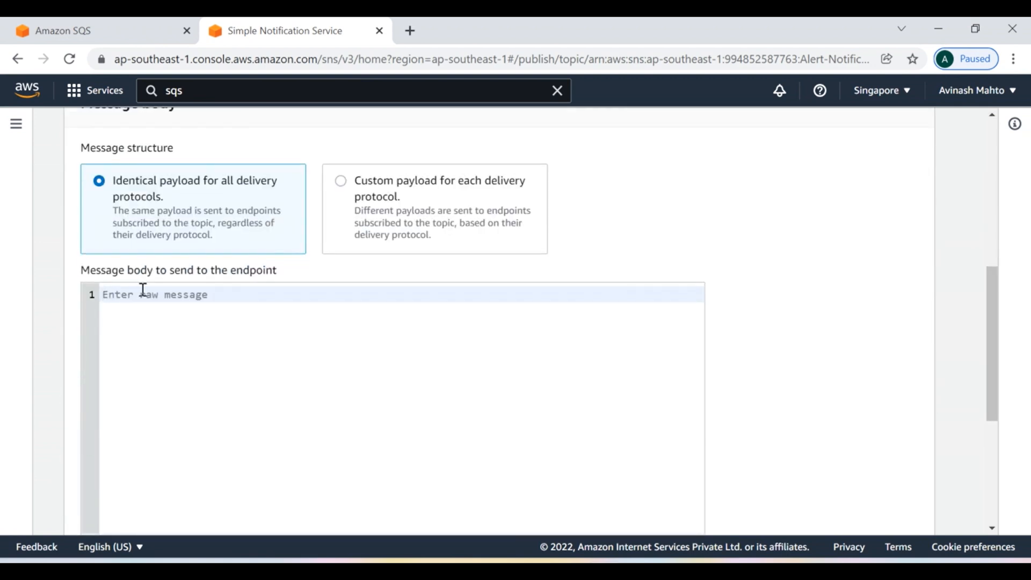
pyautogui.write('Hi')
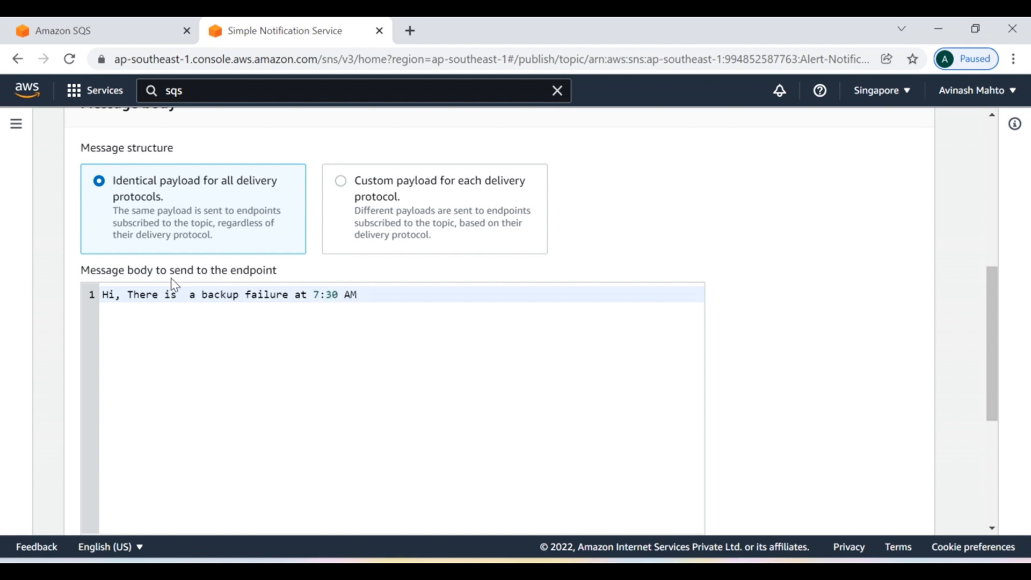
pyautogui.scroll(-5, 686, 404)
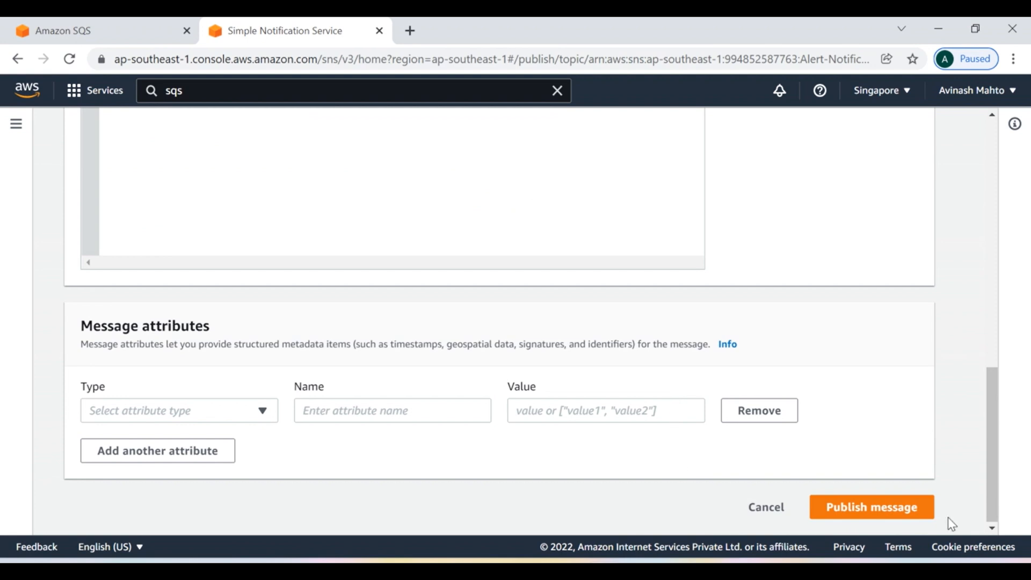
pyautogui.click(856, 513)
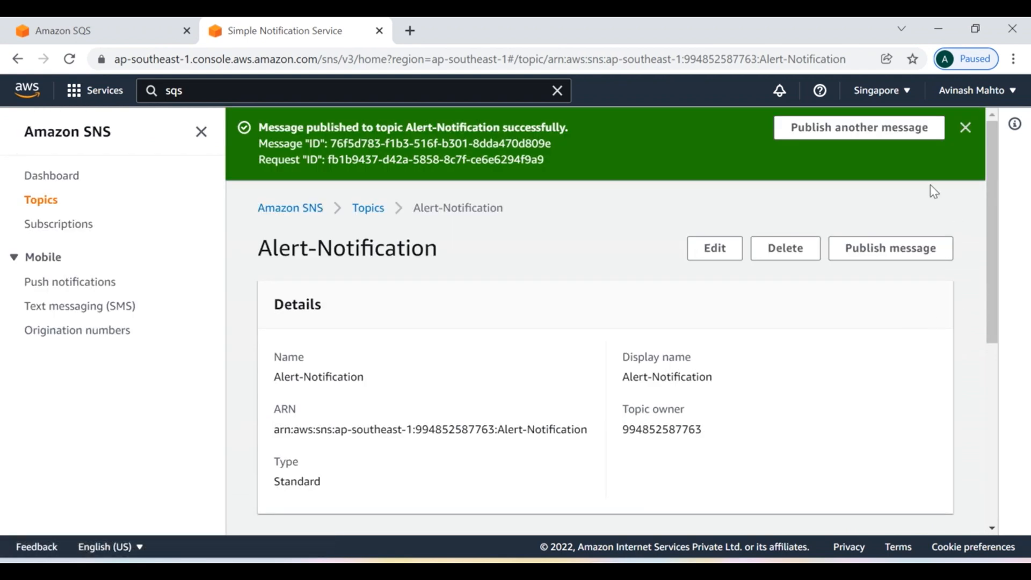
pyautogui.click(966, 128)
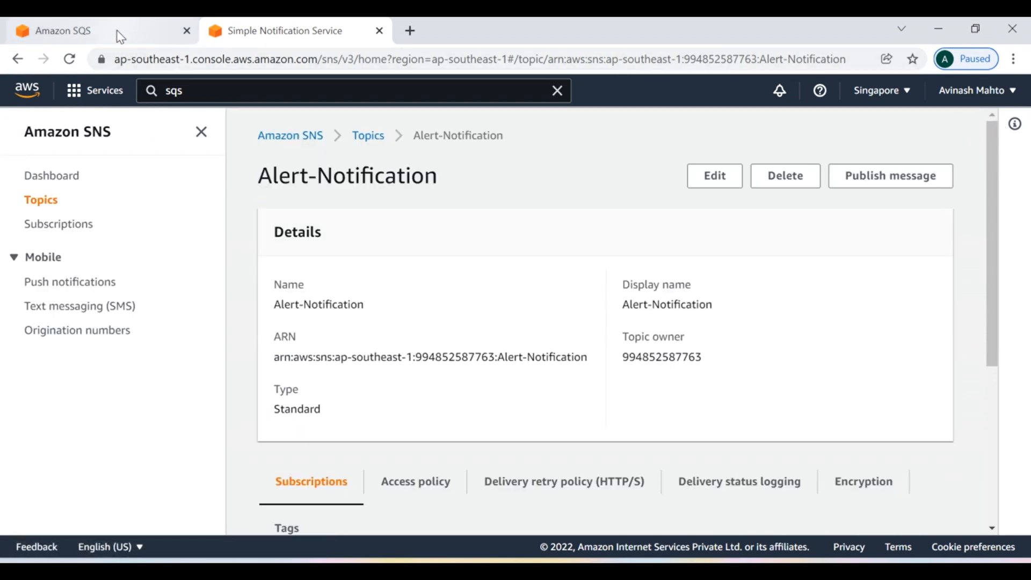
# - Switch to Amazon SQS and open the Notification queue from the queue list
pyautogui.click(113, 31)
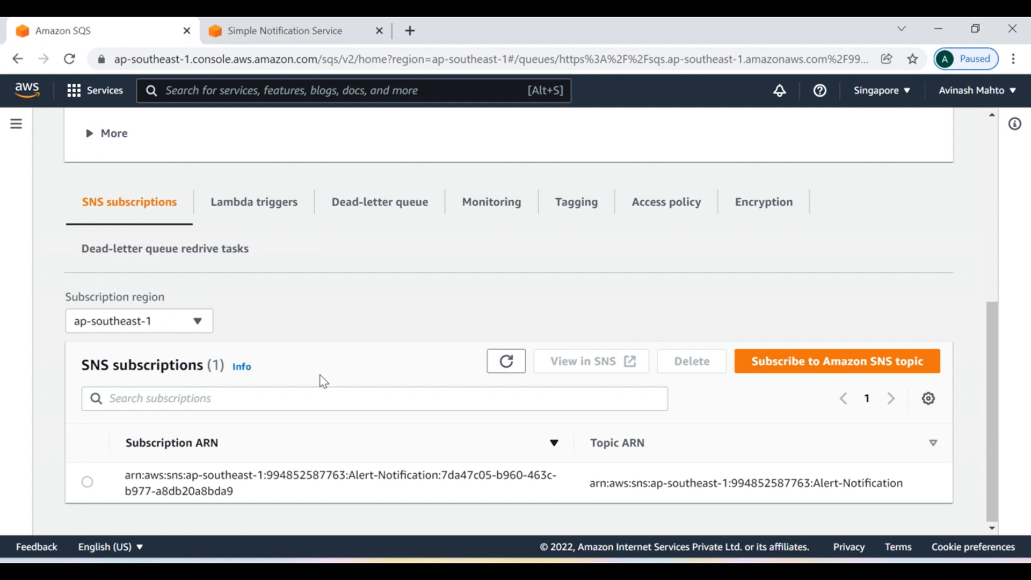
pyautogui.scroll(6, 360, 359)
pyautogui.click(164, 189)
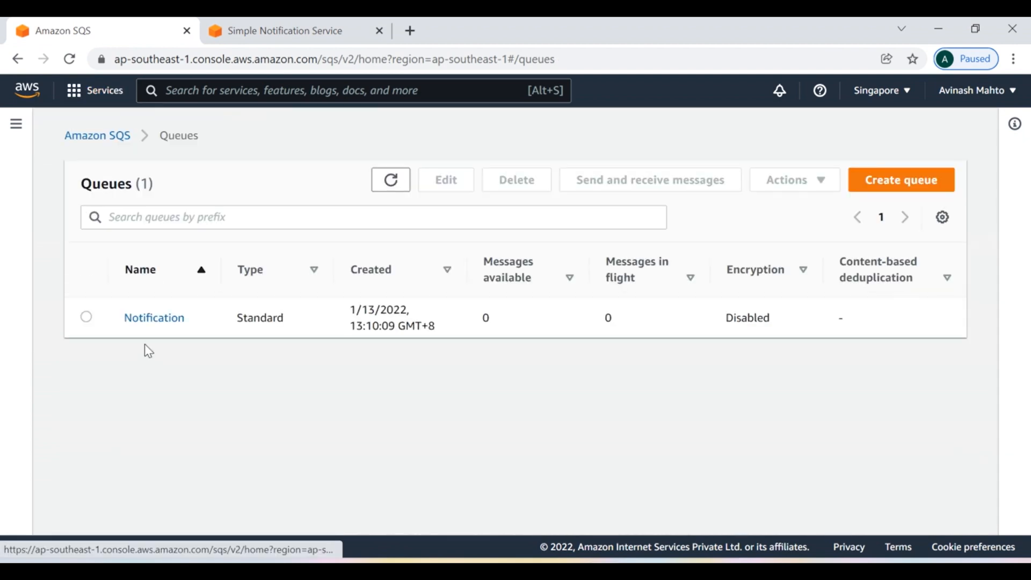
pyautogui.click(171, 320)
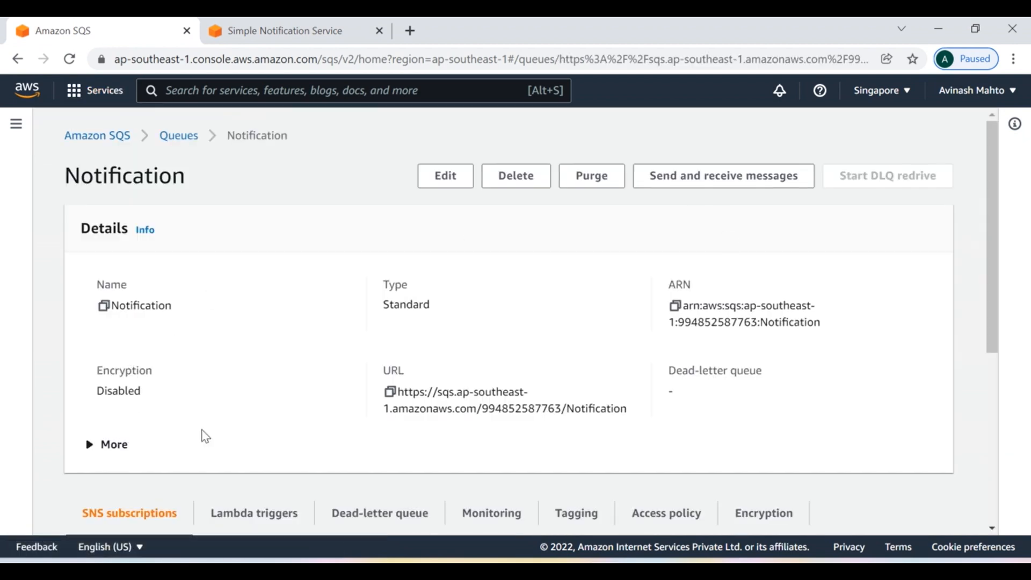
pyautogui.scroll(-4, 207, 441)
pyautogui.scroll(4, 314, 447)
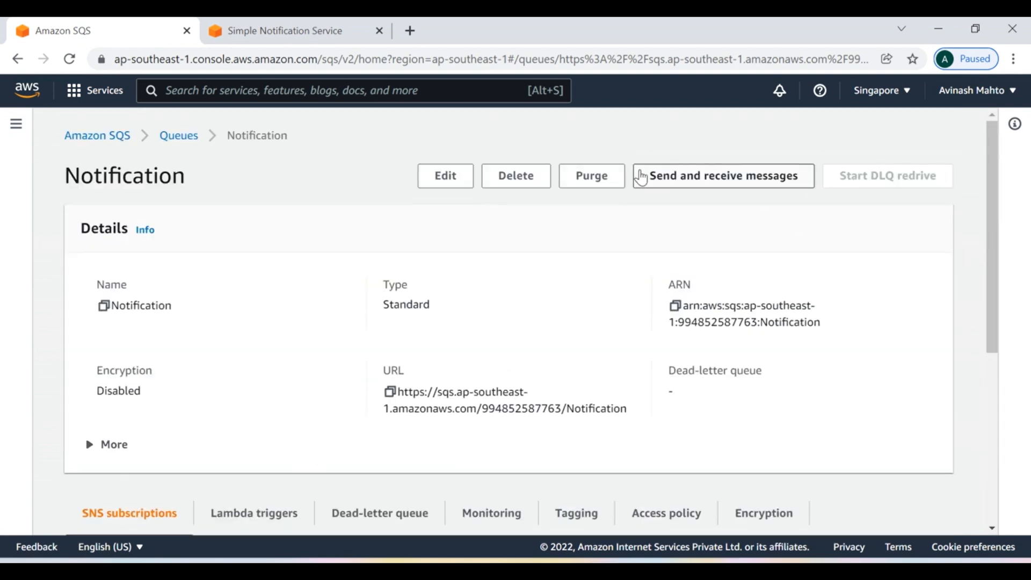
# - Open sending and receiving of messages for the Notification queue and poll it for messages
pyautogui.click(764, 185)
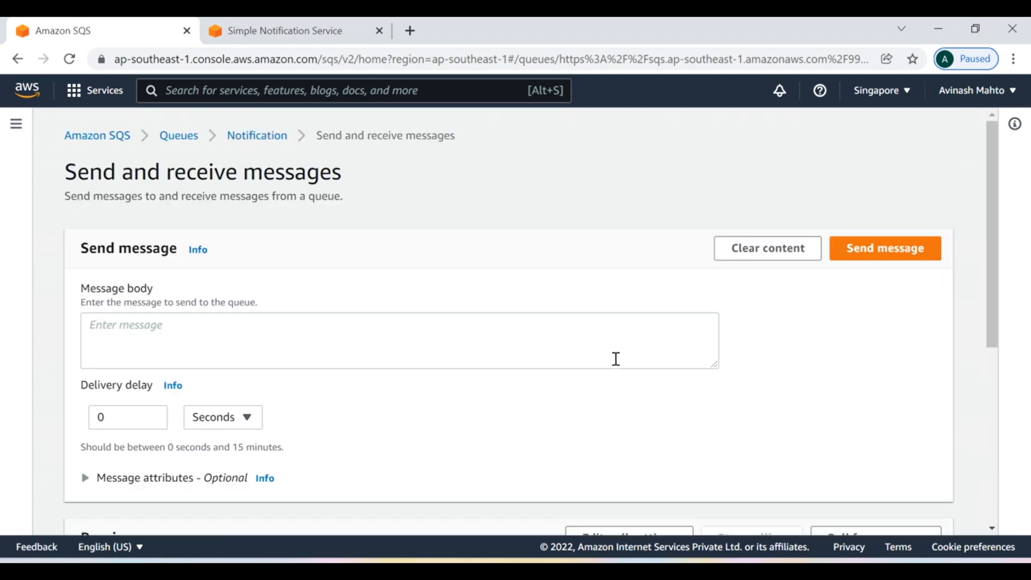
pyautogui.scroll(-5, 617, 359)
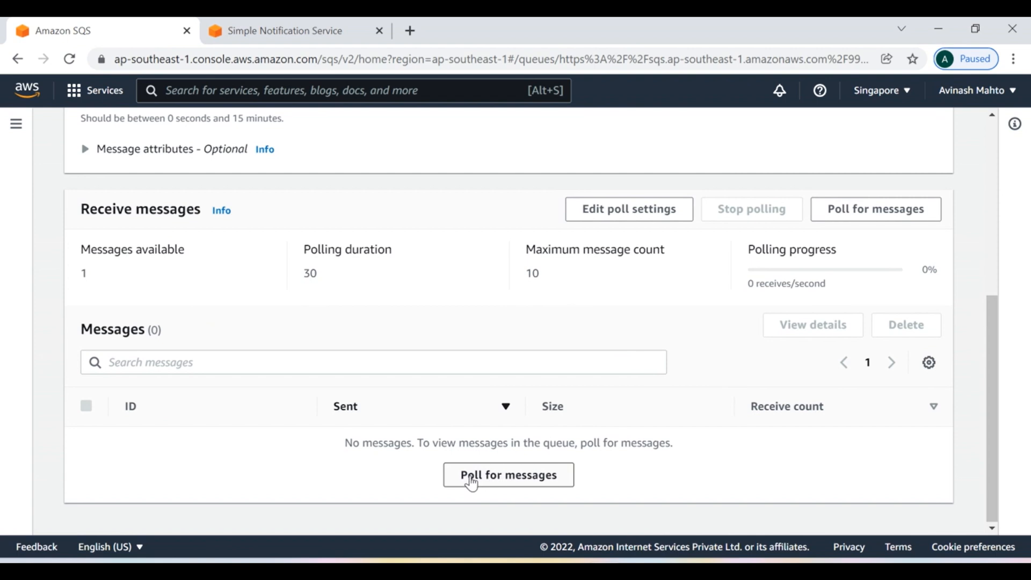
pyautogui.click(497, 480)
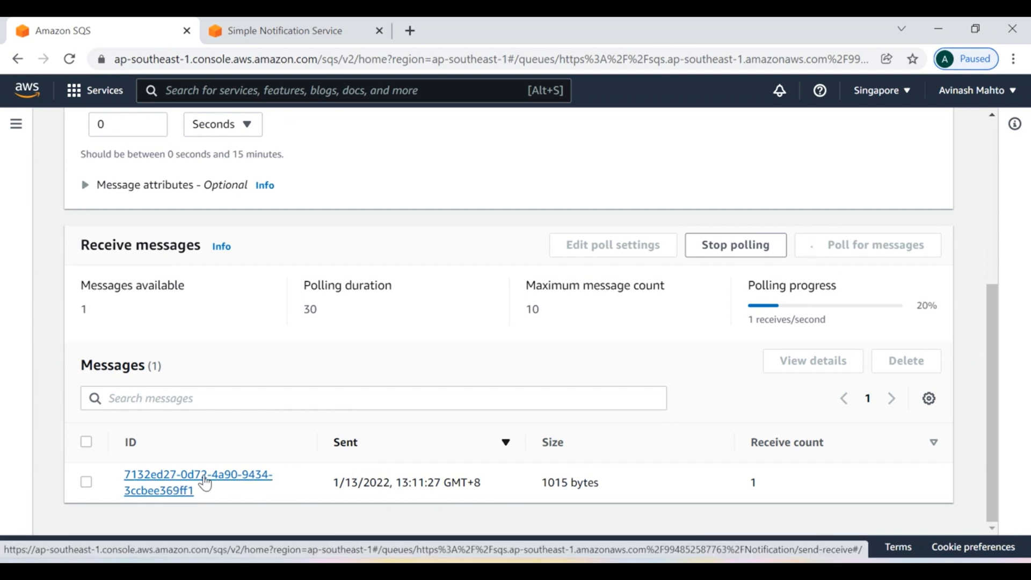
# - Open the message received in the Notification queue and view its details
pyautogui.click(237, 30)
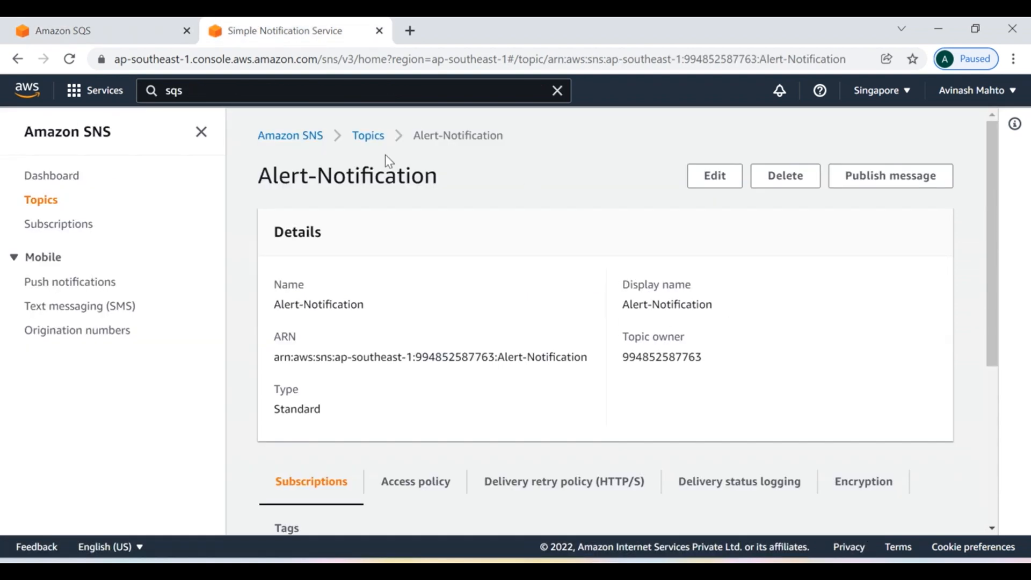
pyautogui.click(134, 31)
pyautogui.click(172, 477)
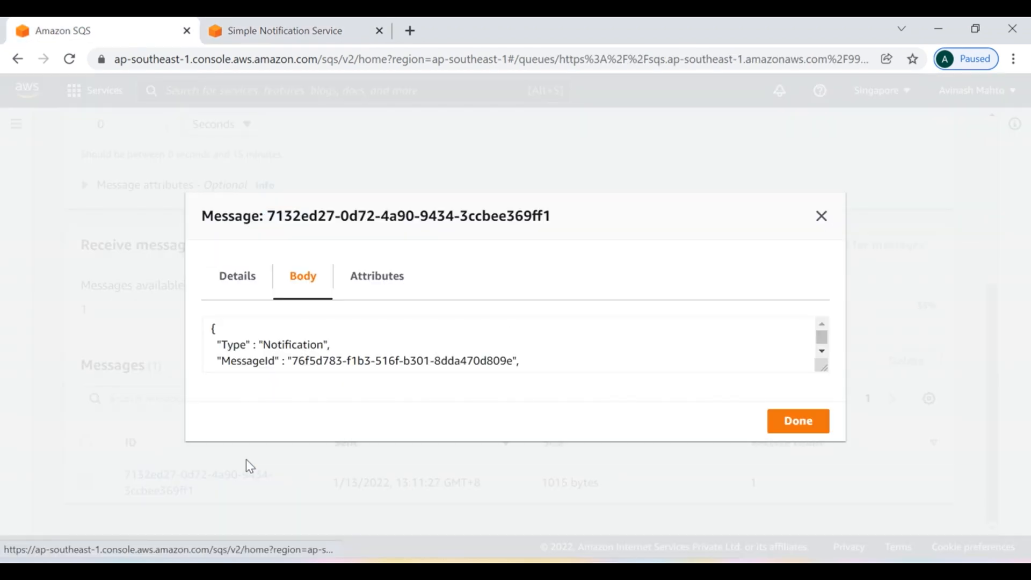
pyautogui.click(211, 292)
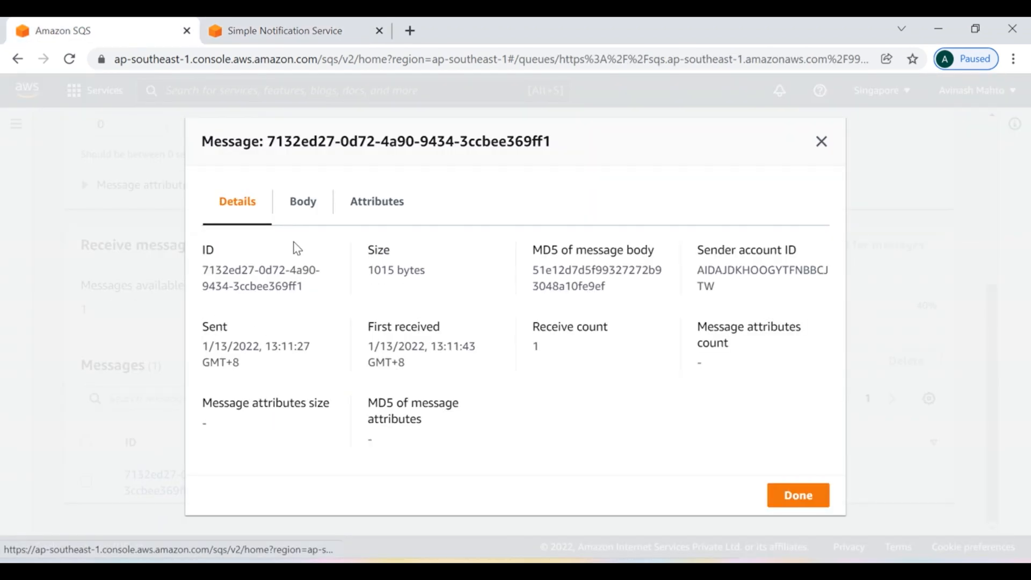
# - Read the received message's body, checking its subject and message text
pyautogui.click(302, 203)
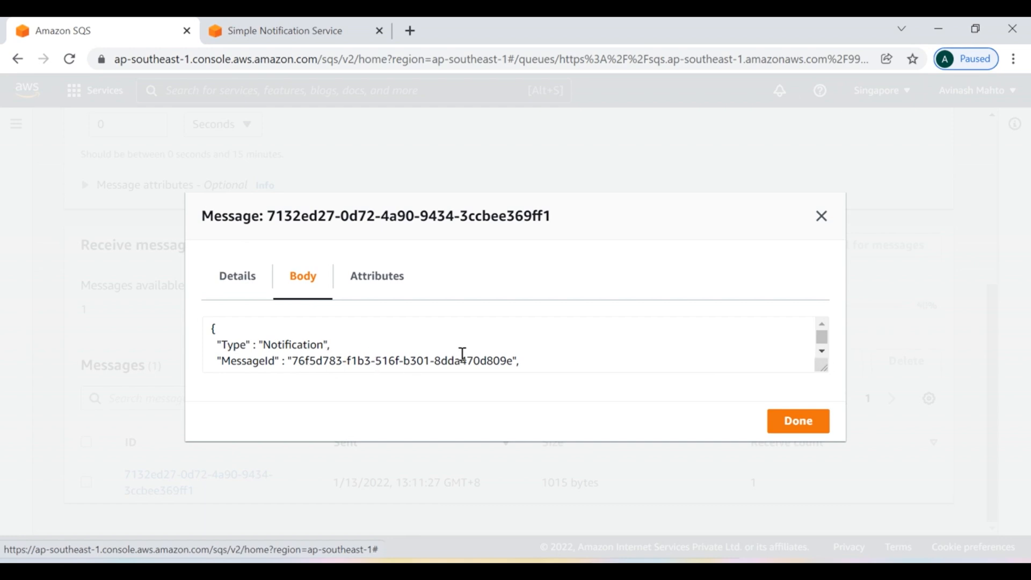
pyautogui.click(822, 355)
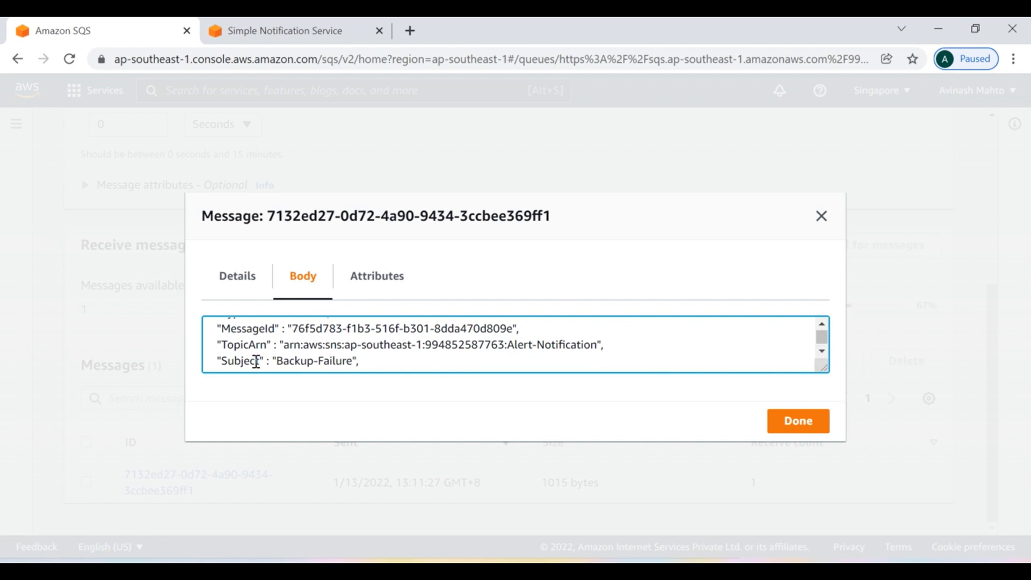
pyautogui.moveTo(278, 360); pyautogui.dragTo(350, 362)
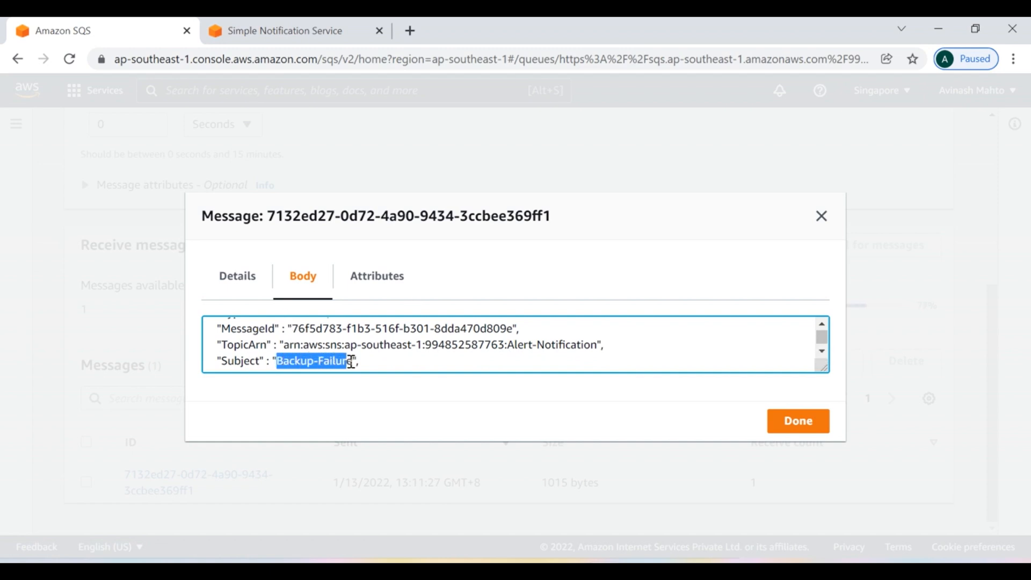
pyautogui.click(822, 352)
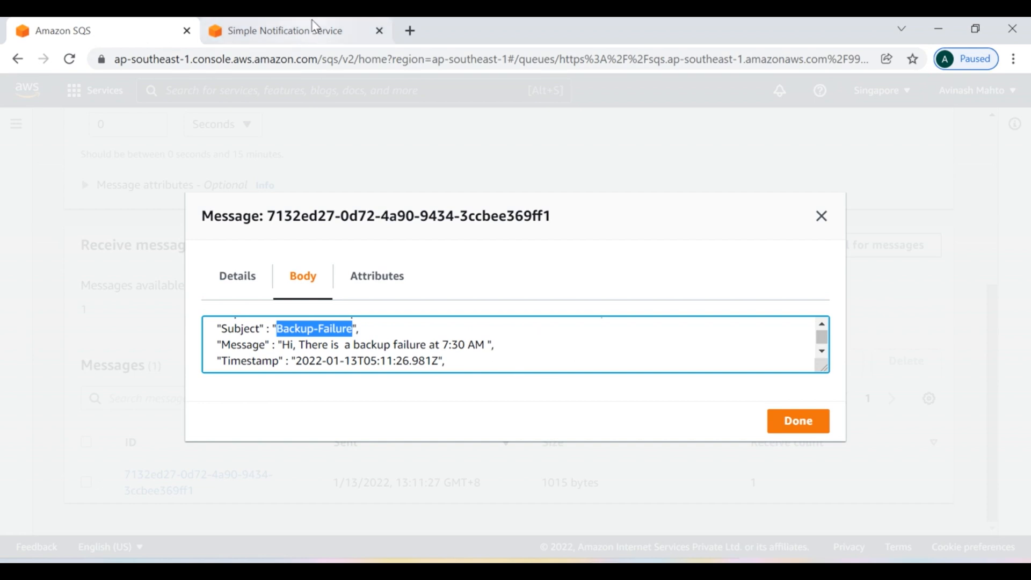
# - Check the Alert-Notification topic in Amazon SNS against the received message and return to the message body in Amazon SQS
pyautogui.click(313, 36)
pyautogui.click(83, 34)
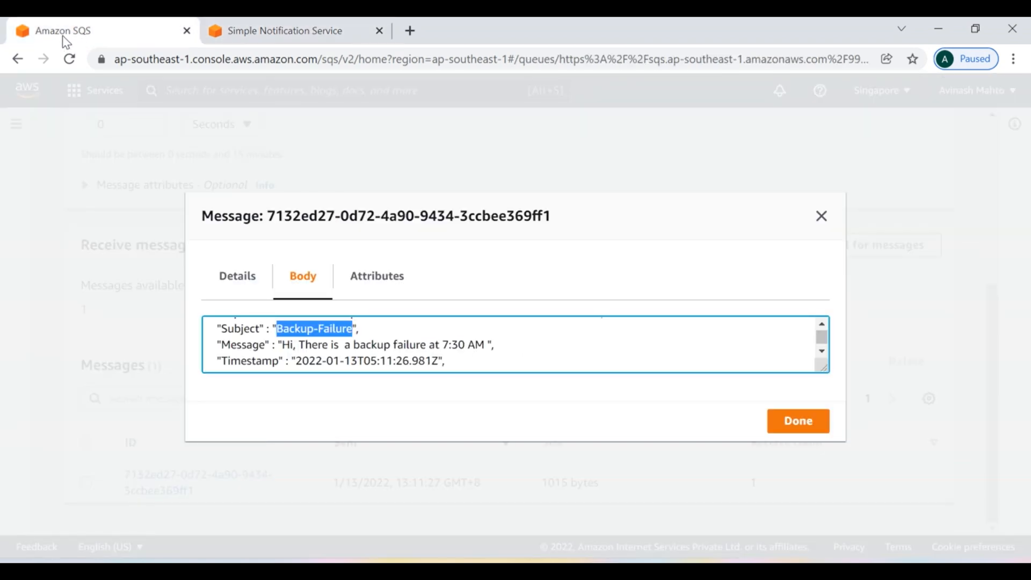
pyautogui.click(274, 32)
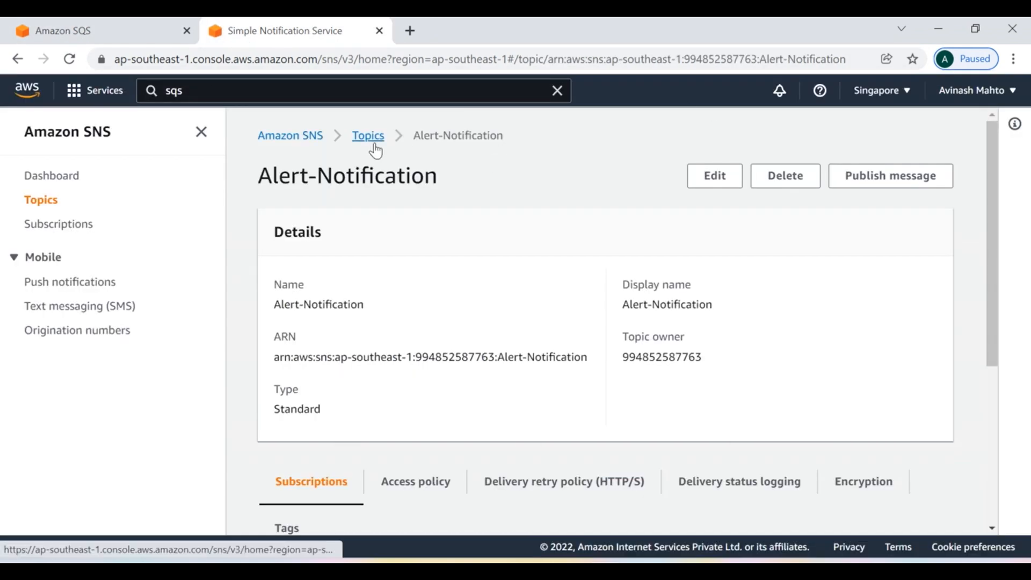
pyautogui.click(74, 26)
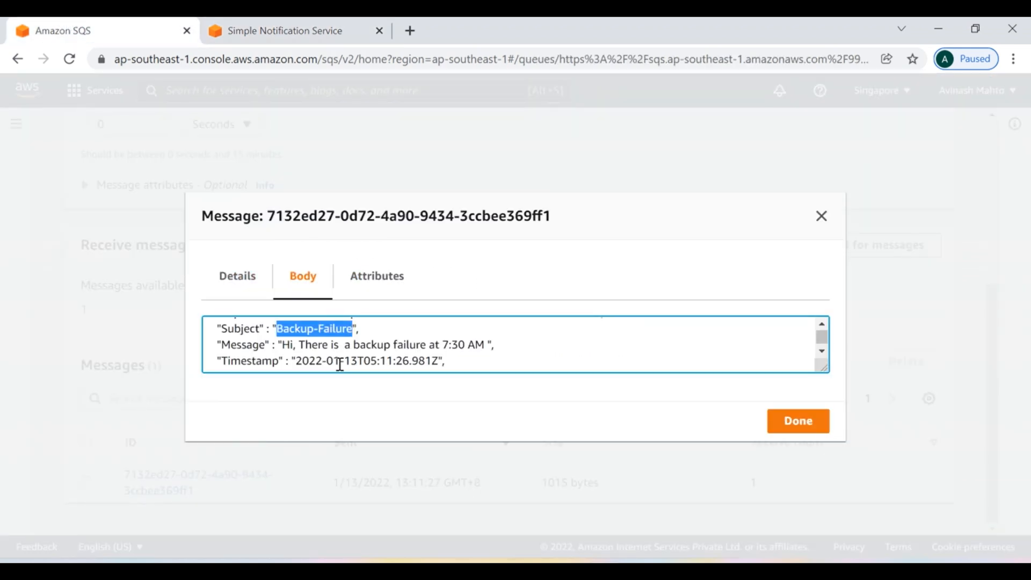